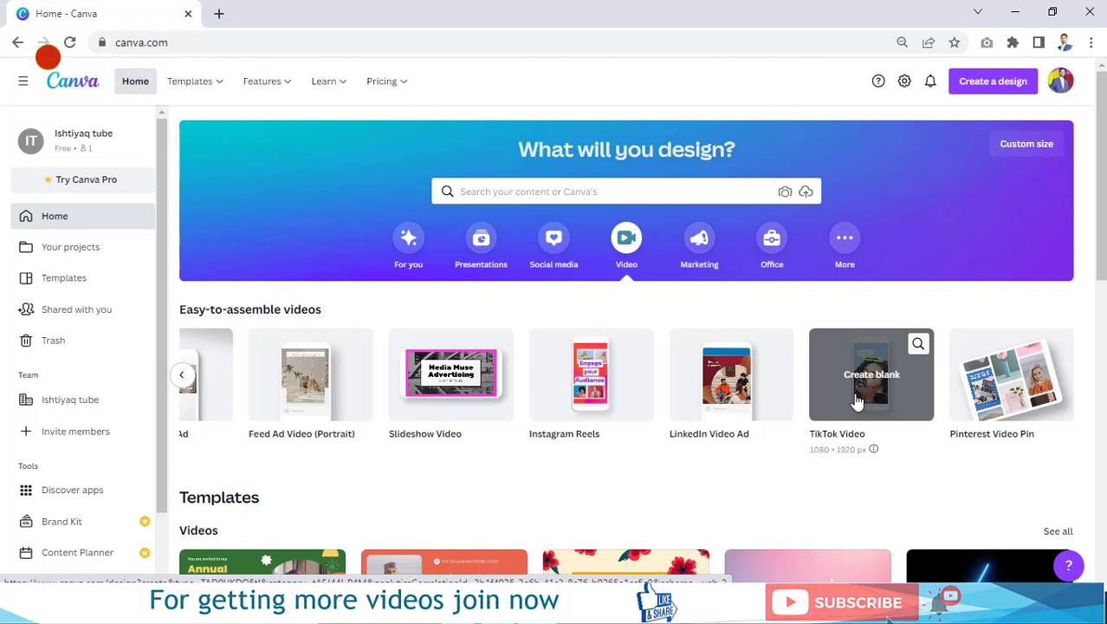
Create a blank TikTok Video design and browse the mobile video templates.
{"action": "left_click", "coordinate": [857, 400]}
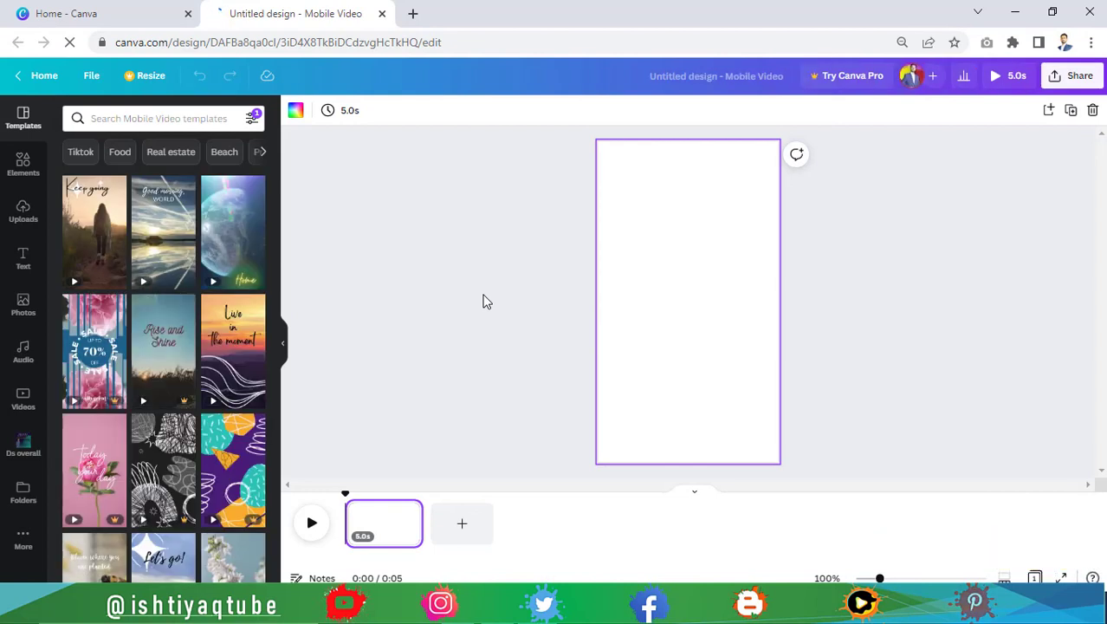
{"action": "scroll", "coordinate": [275, 199], "scroll_direction": "down", "scroll_amount": 5}
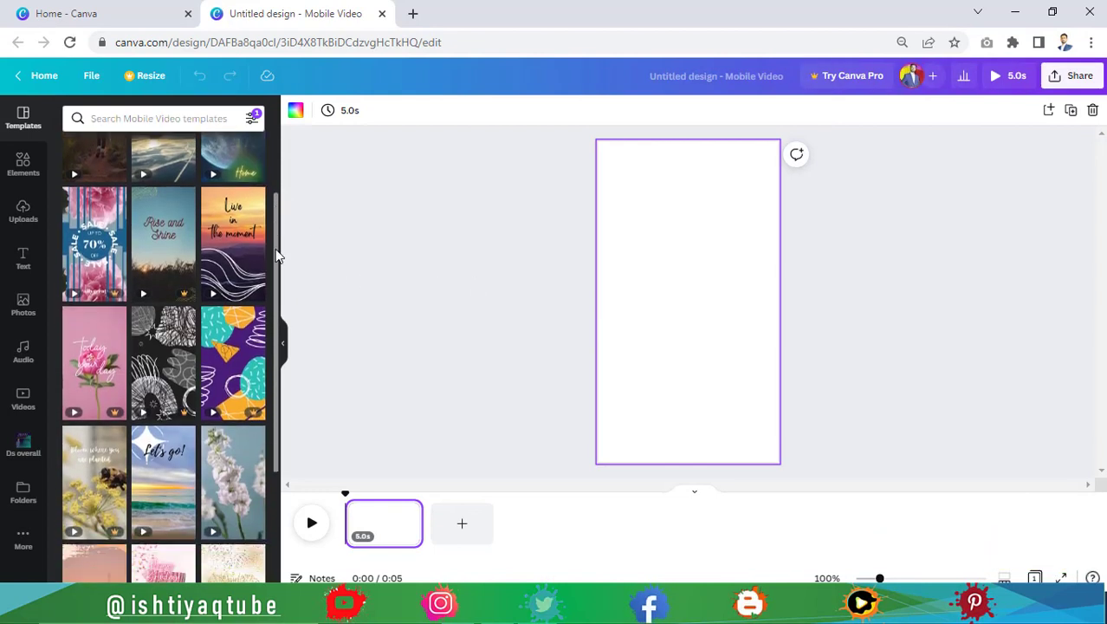
{"action": "scroll", "coordinate": [278, 336], "scroll_direction": "down", "scroll_amount": 2}
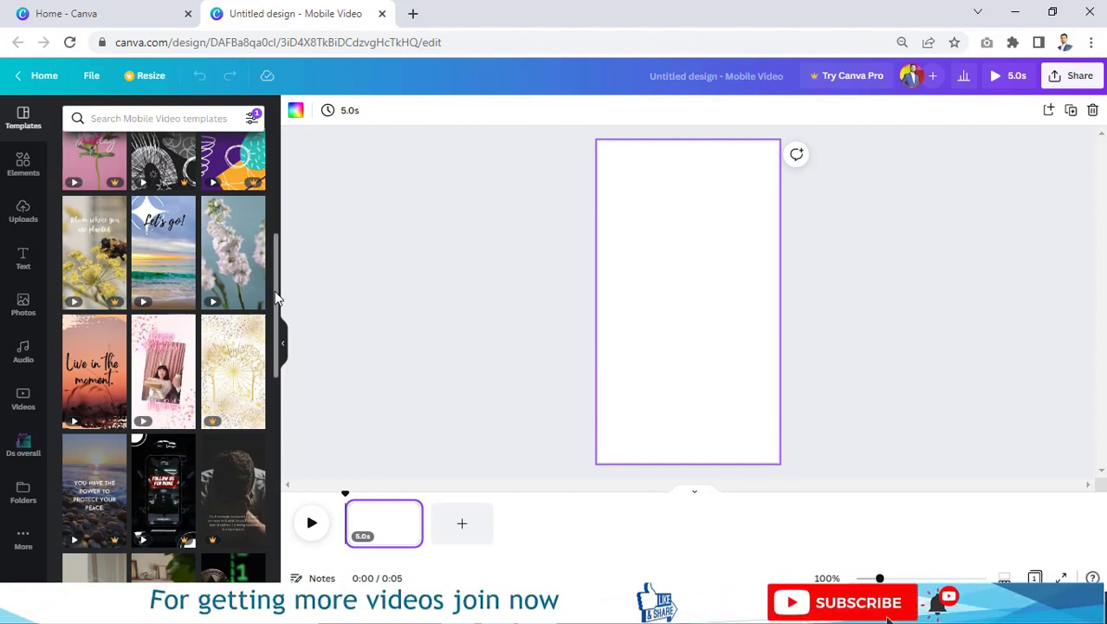
{"action": "scroll", "coordinate": [277, 312], "scroll_direction": "down", "scroll_amount": 3}
{"action": "scroll", "coordinate": [277, 319], "scroll_direction": "down", "scroll_amount": 3}
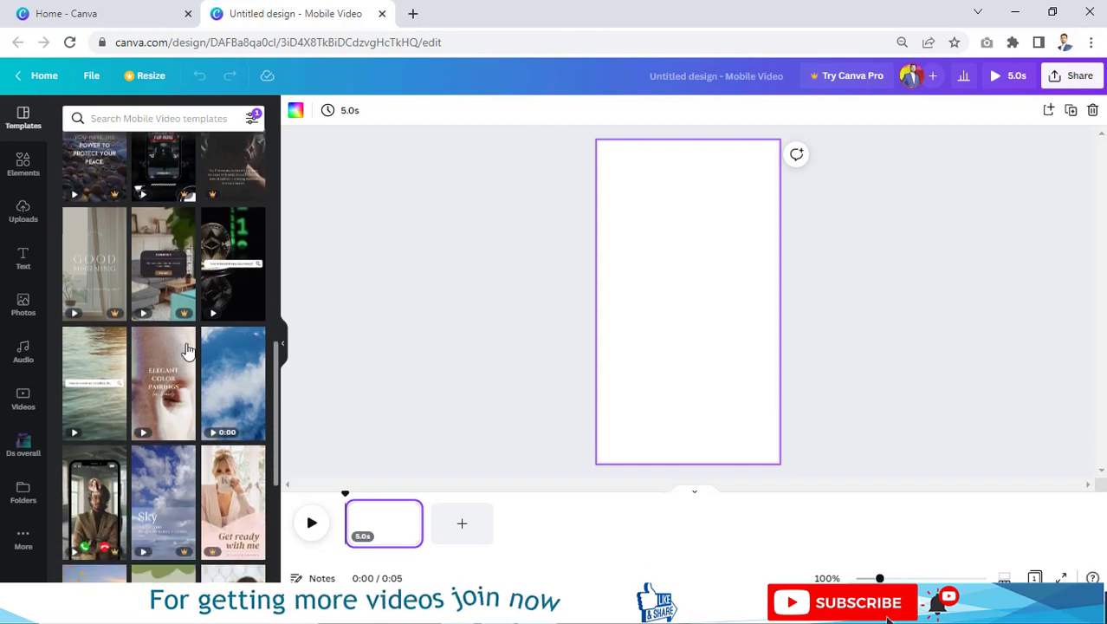
{"action": "scroll", "coordinate": [267, 386], "scroll_direction": "down", "scroll_amount": 10}
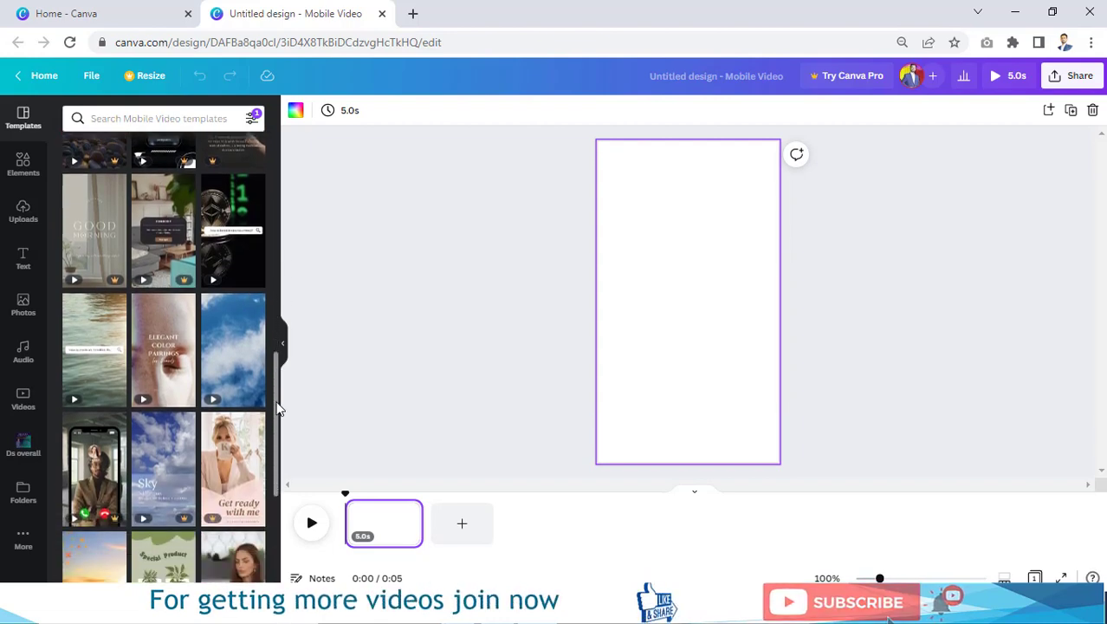
{"action": "left_click_drag", "start_coordinate": [274, 414], "coordinate": [283, 478]}
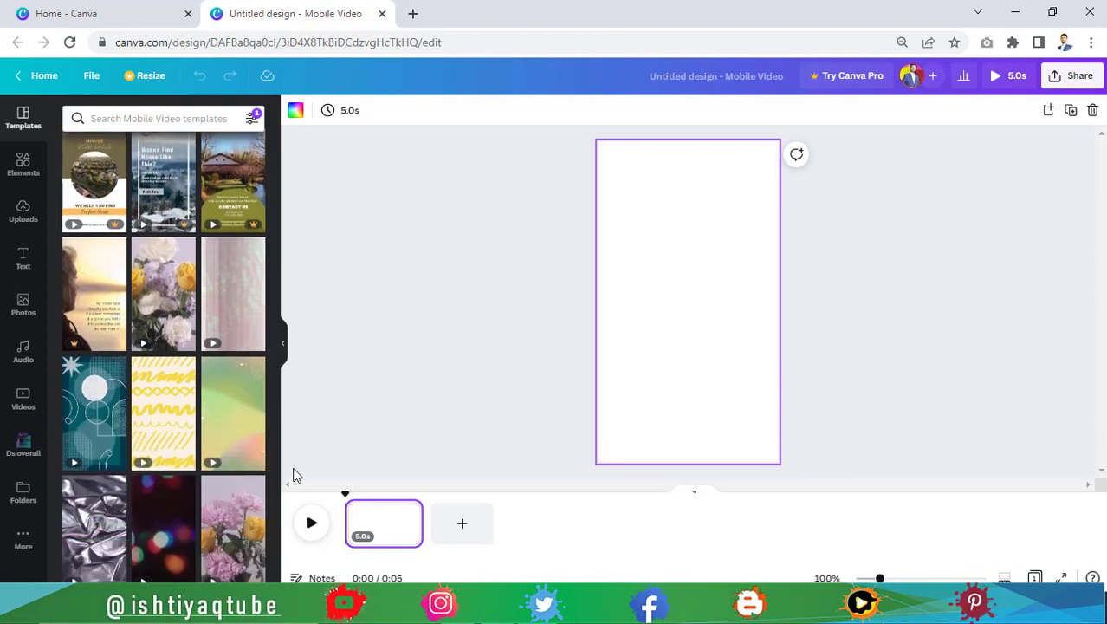
{"action": "scroll", "coordinate": [274, 451], "scroll_direction": "down", "scroll_amount": 3}
{"action": "scroll", "coordinate": [281, 520], "scroll_direction": "down", "scroll_amount": 5}
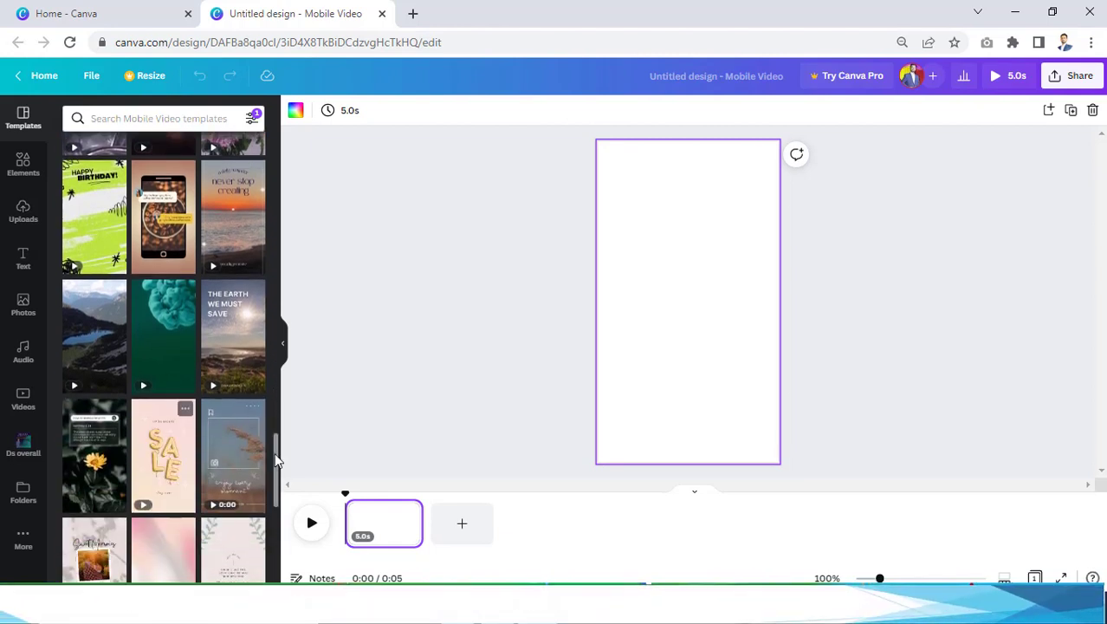
{"action": "scroll", "coordinate": [165, 484], "scroll_direction": "down", "scroll_amount": 5}
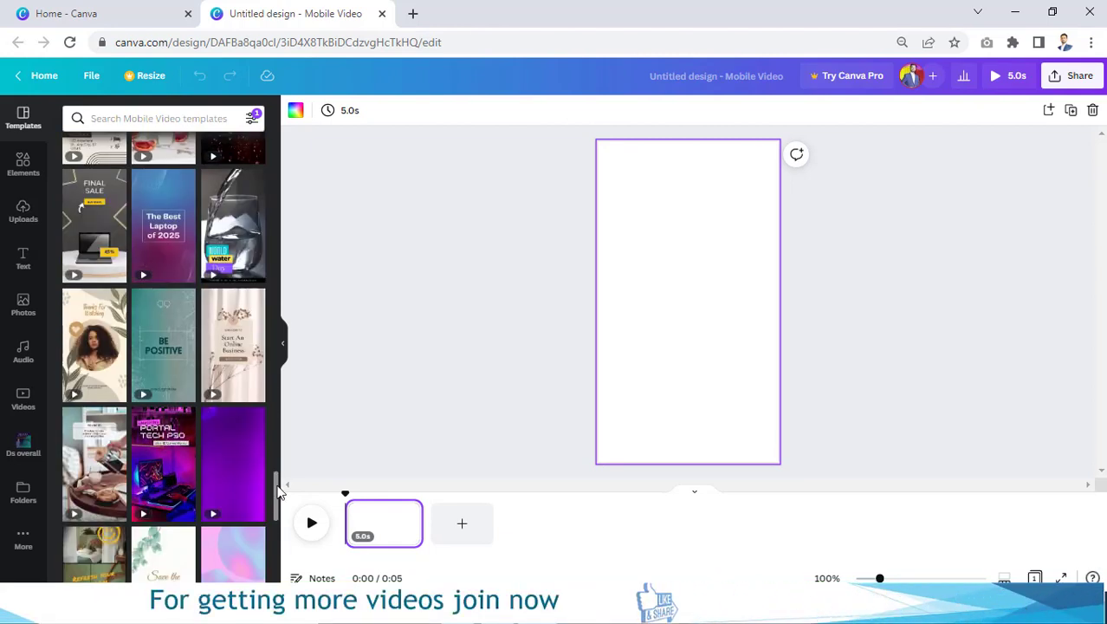
{"action": "left_click_drag", "start_coordinate": [278, 490], "coordinate": [280, 534]}
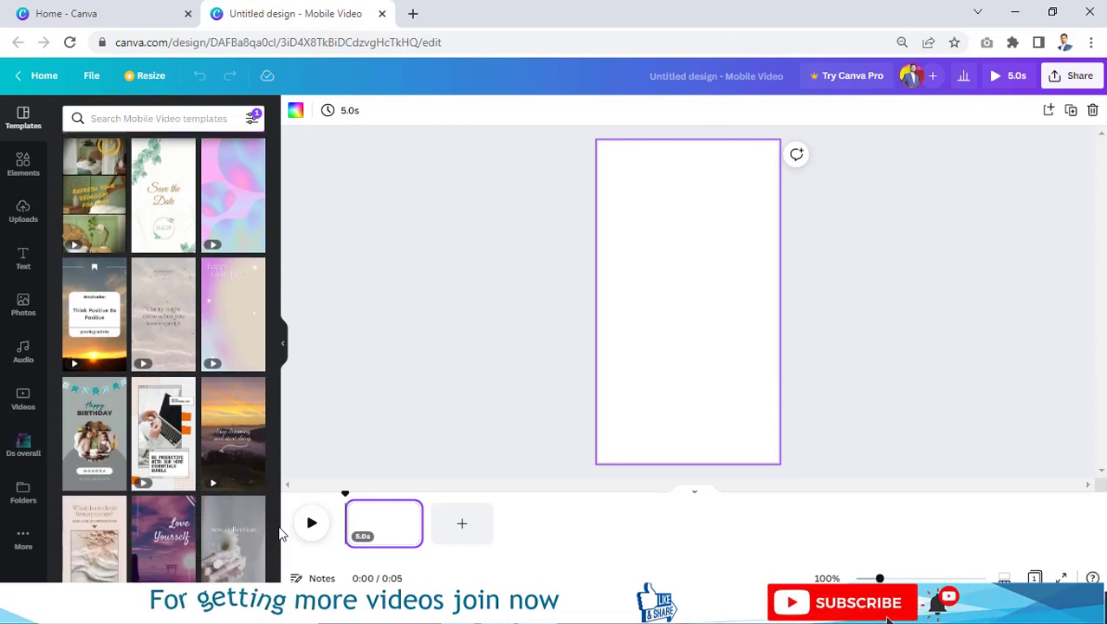
Apply the grey Happy Birthday template with teal bunting, preview it, and open its heading texts for editing.
{"action": "left_click", "coordinate": [84, 440]}
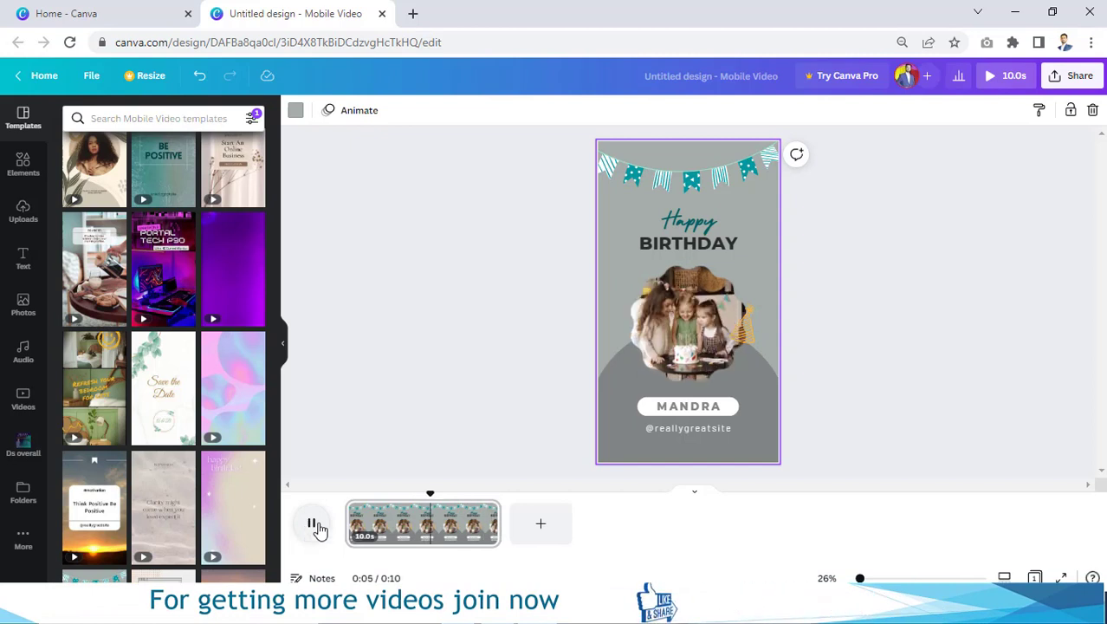
{"action": "left_click", "coordinate": [312, 526]}
{"action": "left_click", "coordinate": [706, 227]}
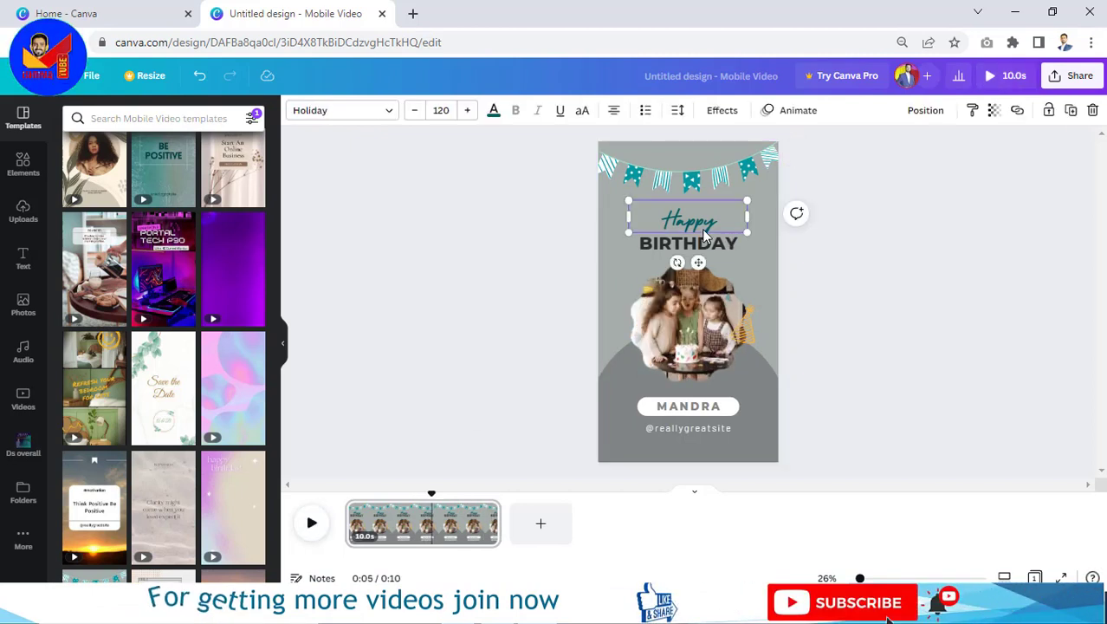
{"action": "double_click", "coordinate": [705, 233]}
{"action": "double_click", "coordinate": [716, 247]}
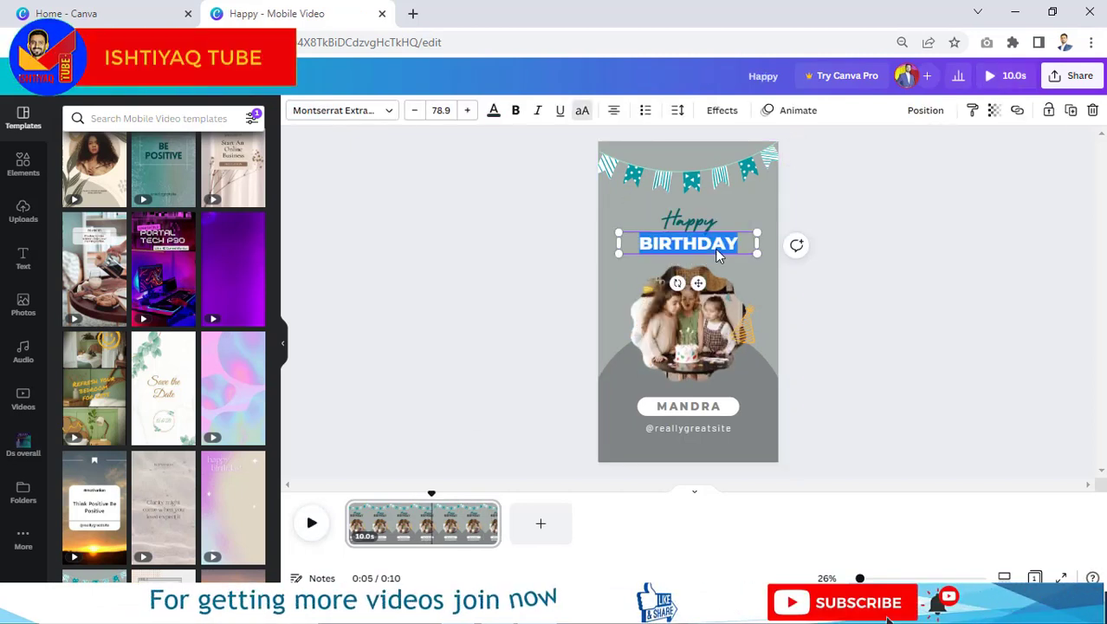
{"action": "left_click", "coordinate": [435, 311]}
Search the mobile video templates for "islamic".
{"action": "left_click", "coordinate": [157, 119]}
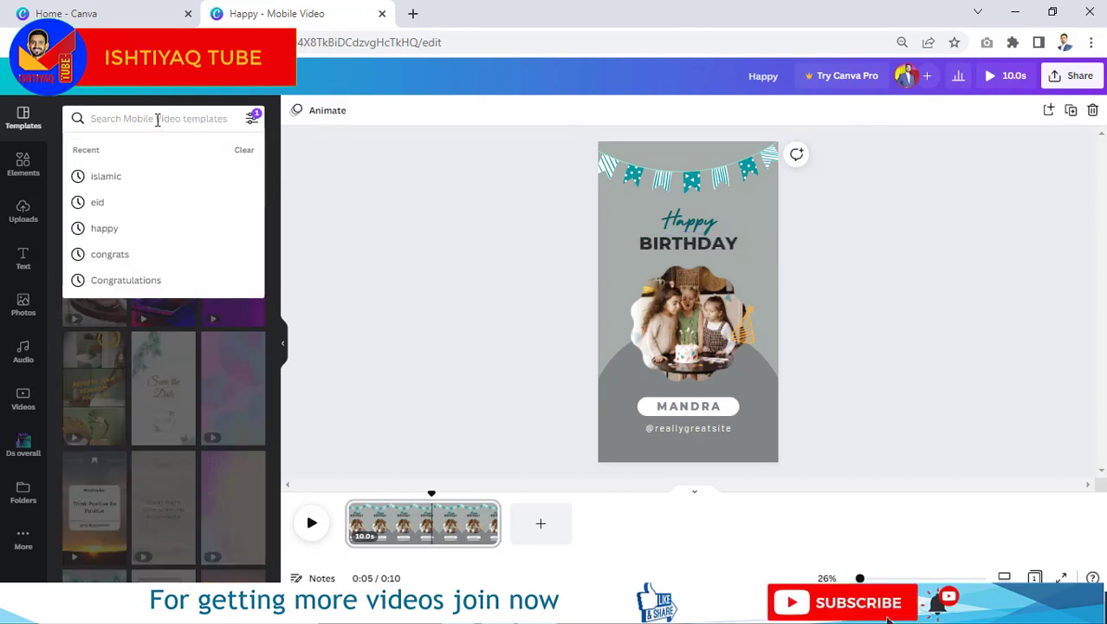
{"action": "type", "text": "islamic"}
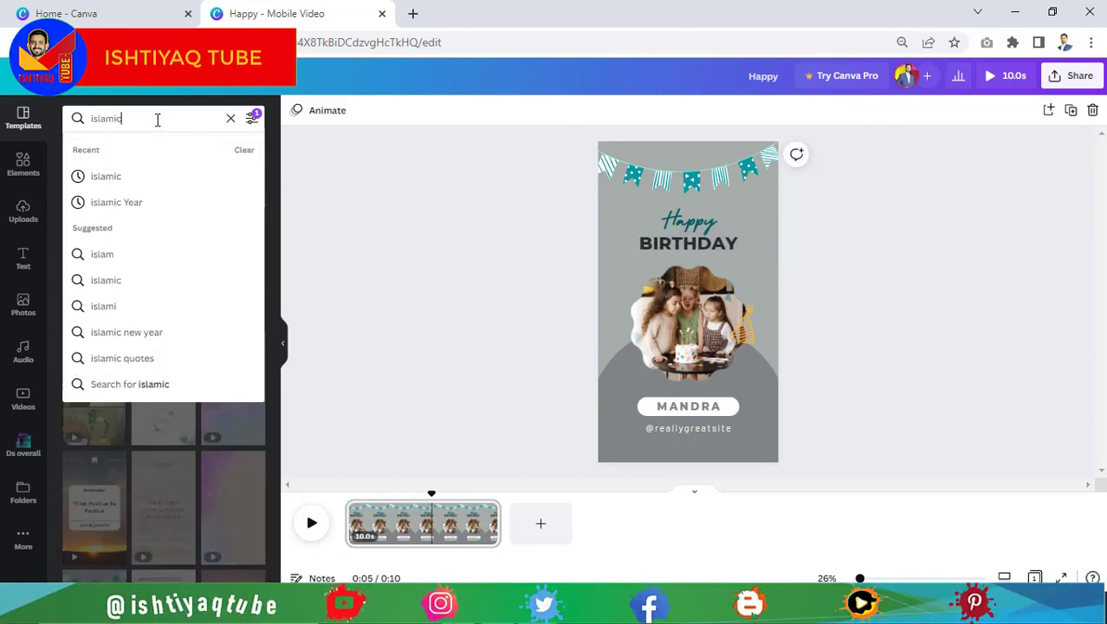
{"action": "key", "text": "Return"}
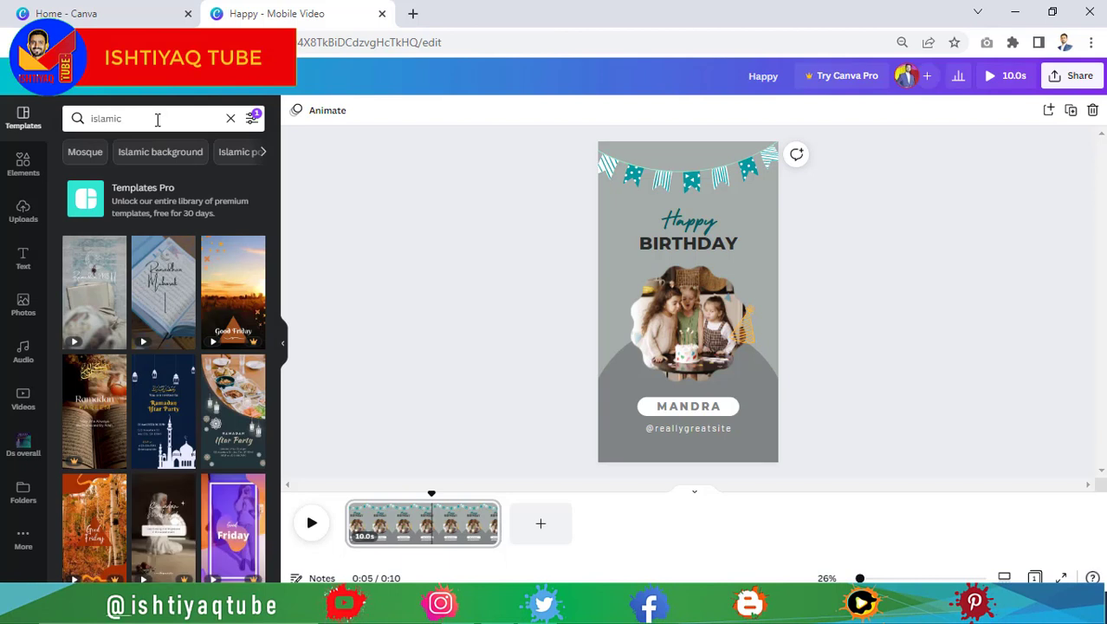
Apply the navy Ramadan Iftar Party template with lanterns and a mosque to the page, and play its preview.
{"action": "scroll", "coordinate": [273, 215], "scroll_direction": "down", "scroll_amount": 1}
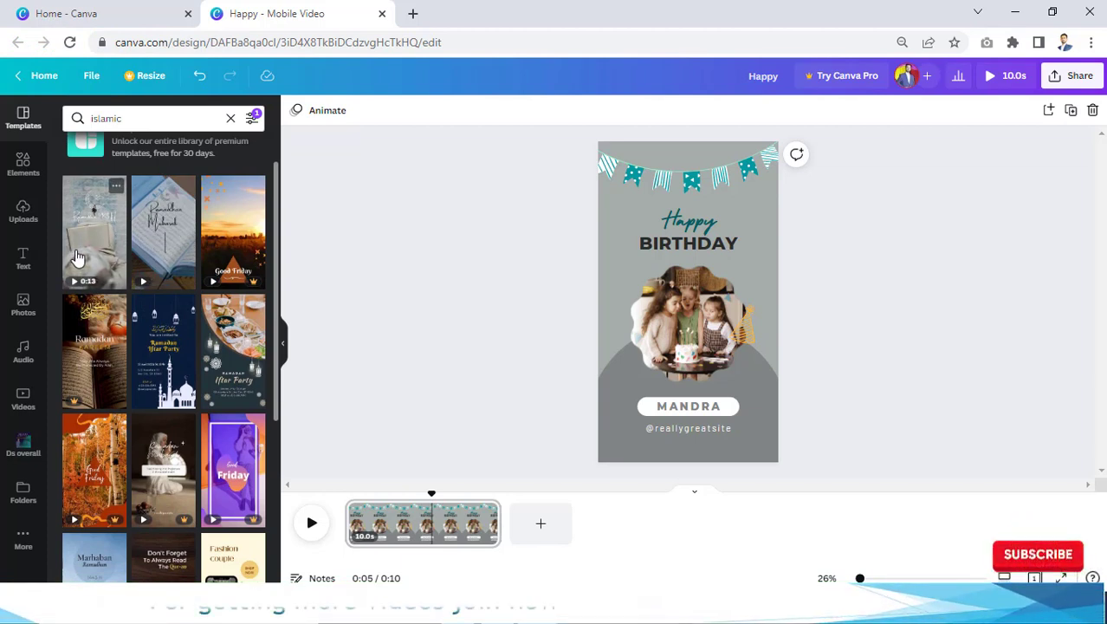
{"action": "scroll", "coordinate": [275, 315], "scroll_direction": "down", "scroll_amount": 3}
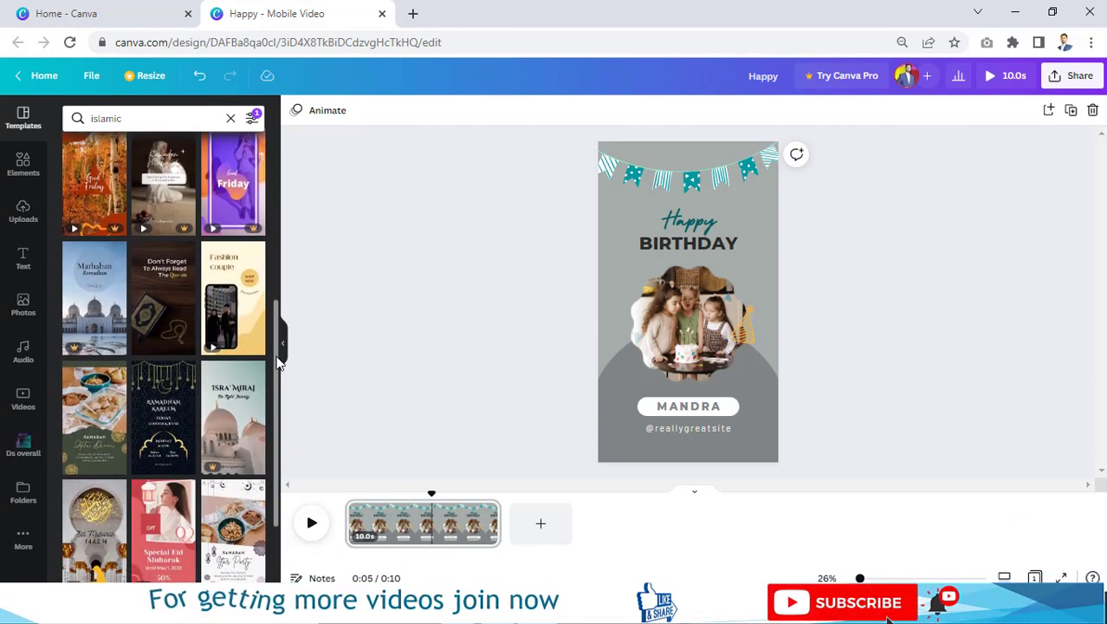
{"action": "scroll", "coordinate": [278, 368], "scroll_direction": "down", "scroll_amount": 2}
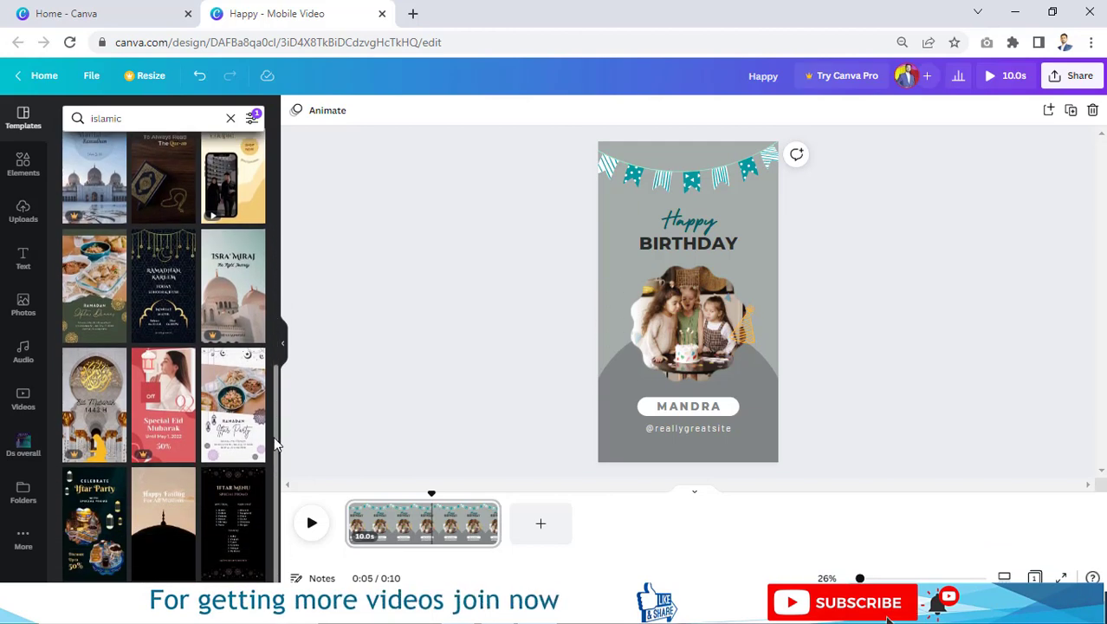
{"action": "left_click_drag", "start_coordinate": [276, 443], "coordinate": [273, 219]}
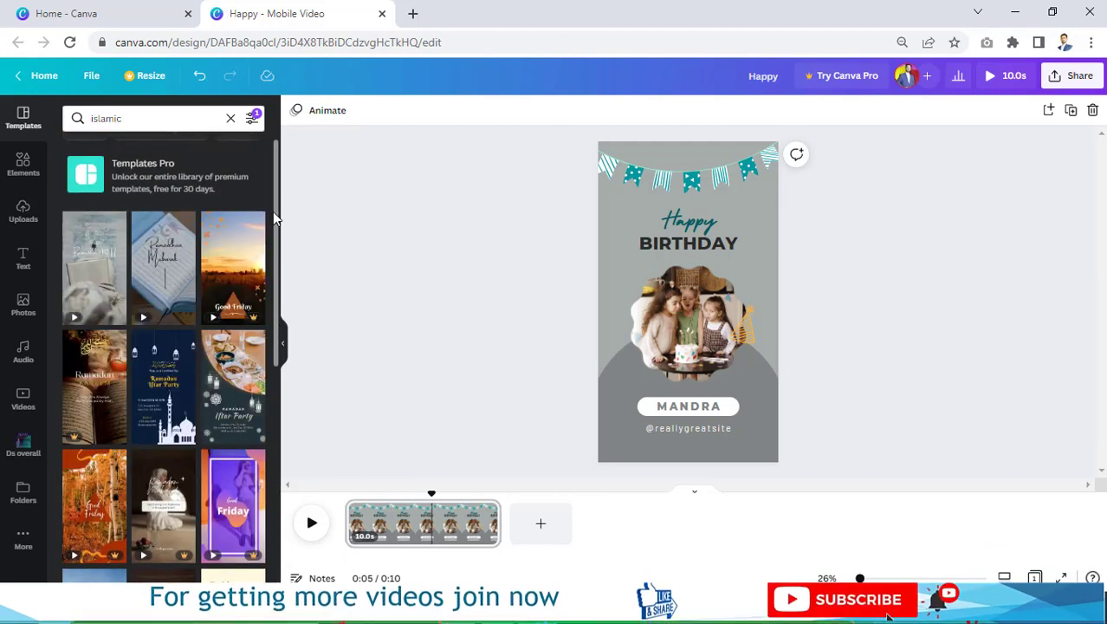
{"action": "left_click", "coordinate": [163, 392]}
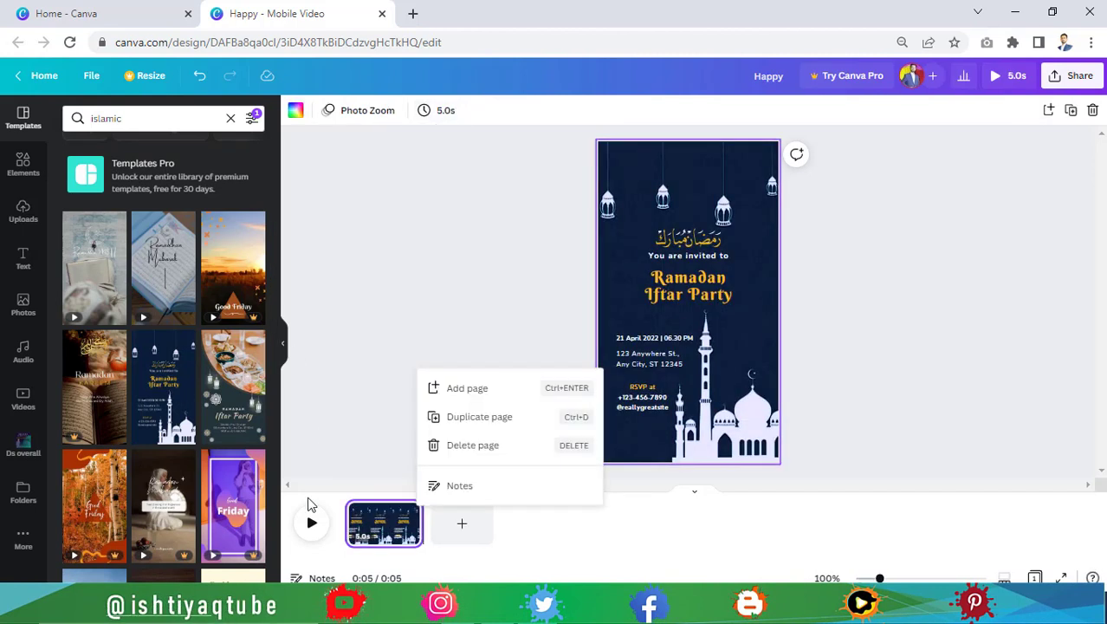
{"action": "left_click", "coordinate": [322, 531]}
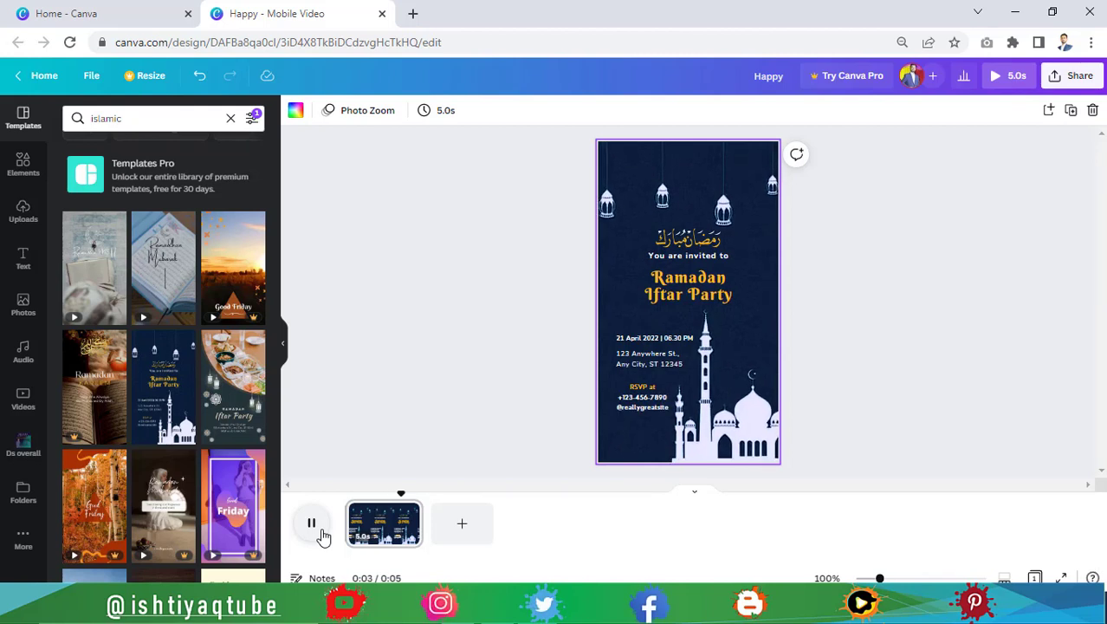
Enlarge the "You are invited to" text to about size 47.3 and center it horizontally on the page.
{"action": "left_click", "coordinate": [689, 258]}
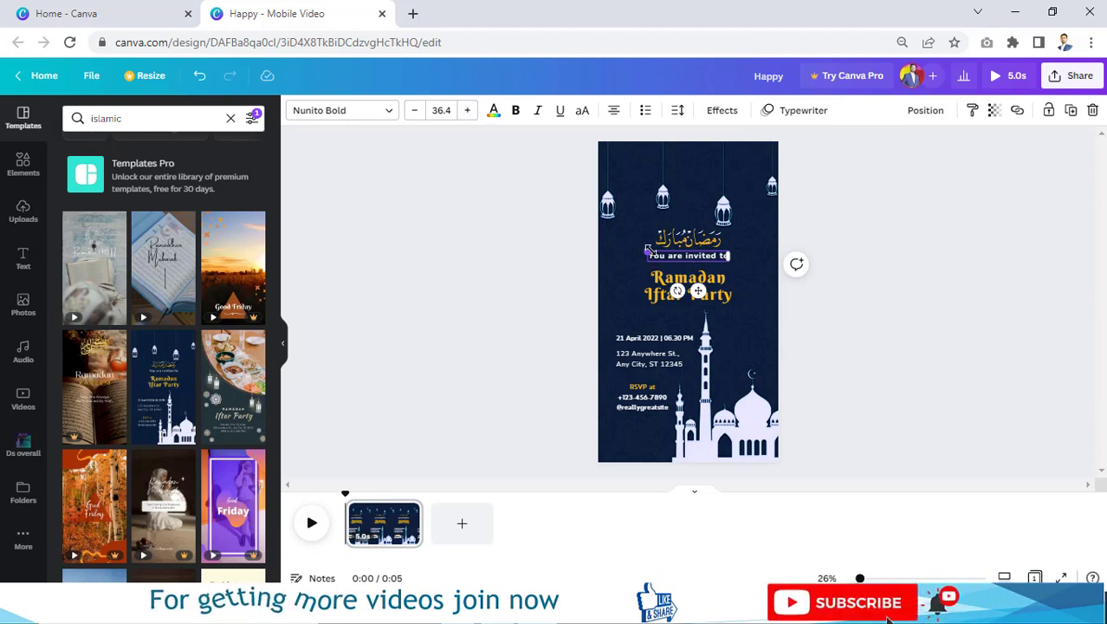
{"action": "left_click_drag", "start_coordinate": [647, 250], "coordinate": [632, 238]}
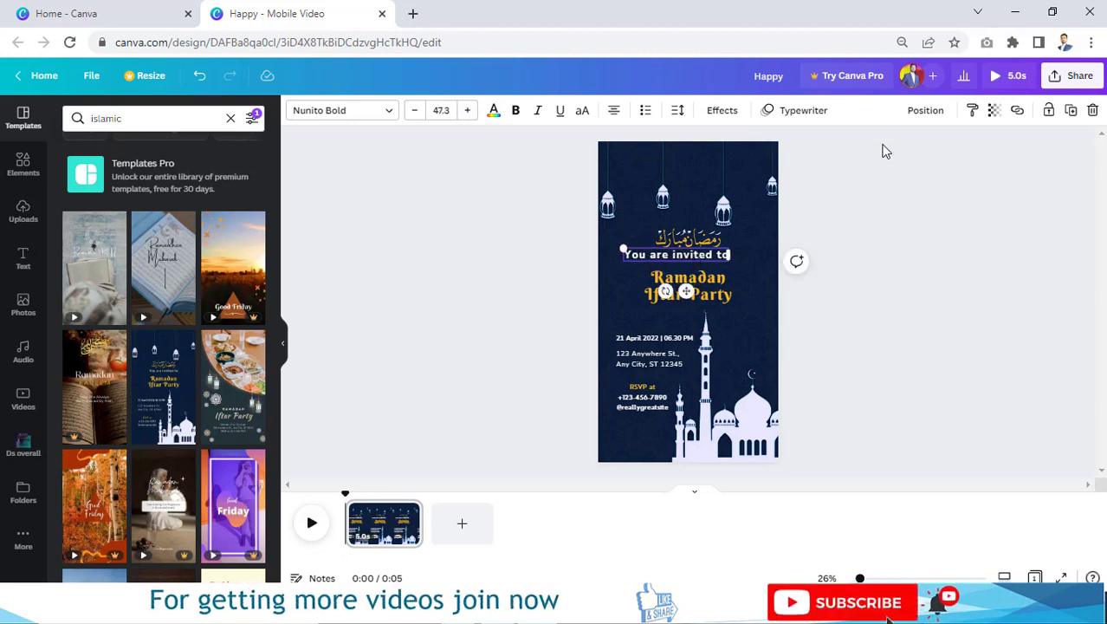
{"action": "left_click", "coordinate": [906, 117]}
{"action": "left_click", "coordinate": [853, 228]}
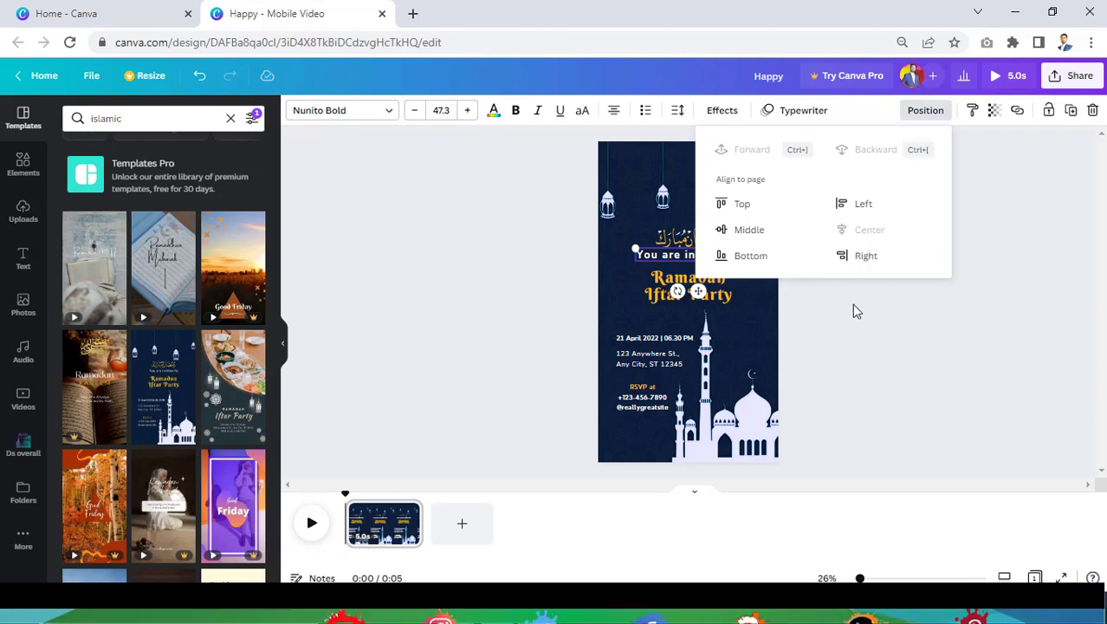
{"action": "left_click", "coordinate": [851, 304]}
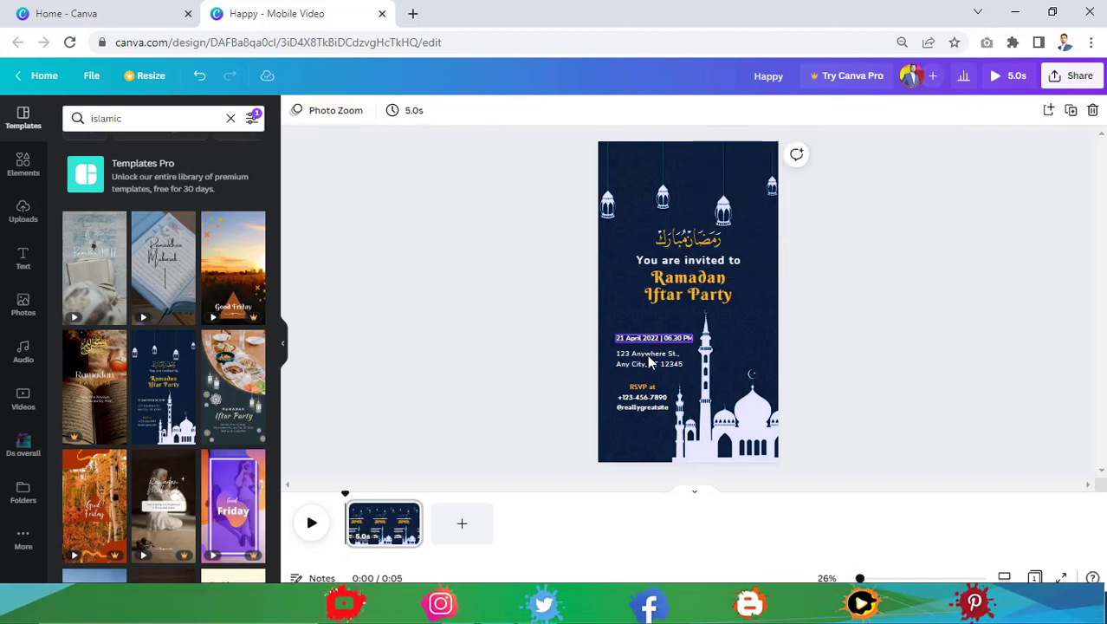
Delete the RSVP contact text block beside the mosque.
{"action": "left_click", "coordinate": [649, 405]}
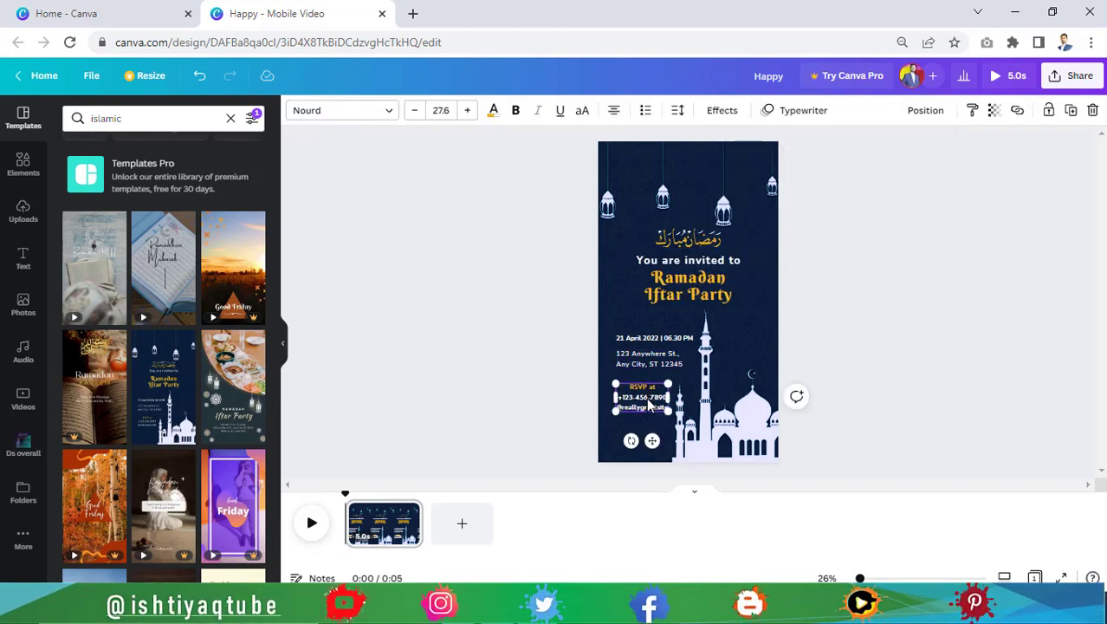
{"action": "key", "text": "Delete"}
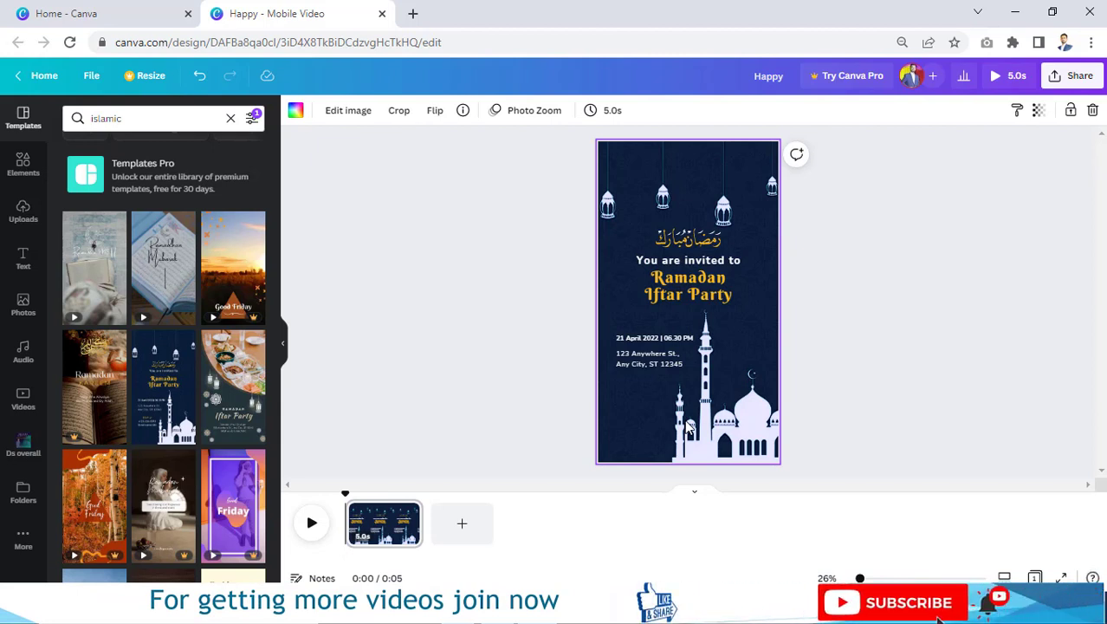
Reposition and slightly enlarge the background image within its crop so the whole mosque sits centered along the page's lower edge.
{"action": "double_click", "coordinate": [732, 433]}
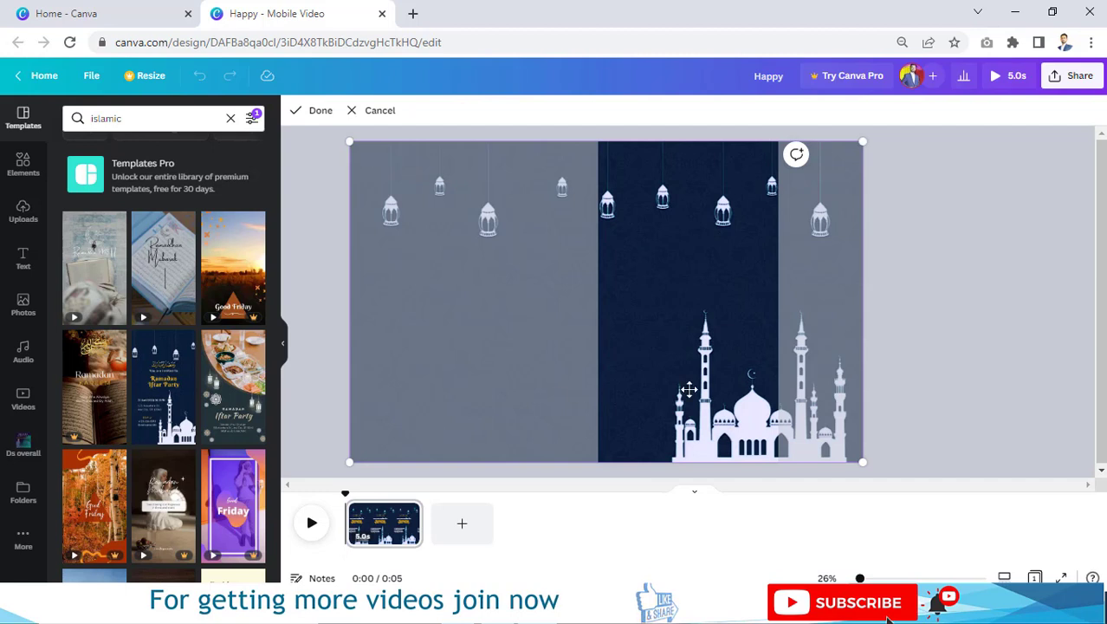
{"action": "left_click_drag", "start_coordinate": [812, 393], "coordinate": [744, 391]}
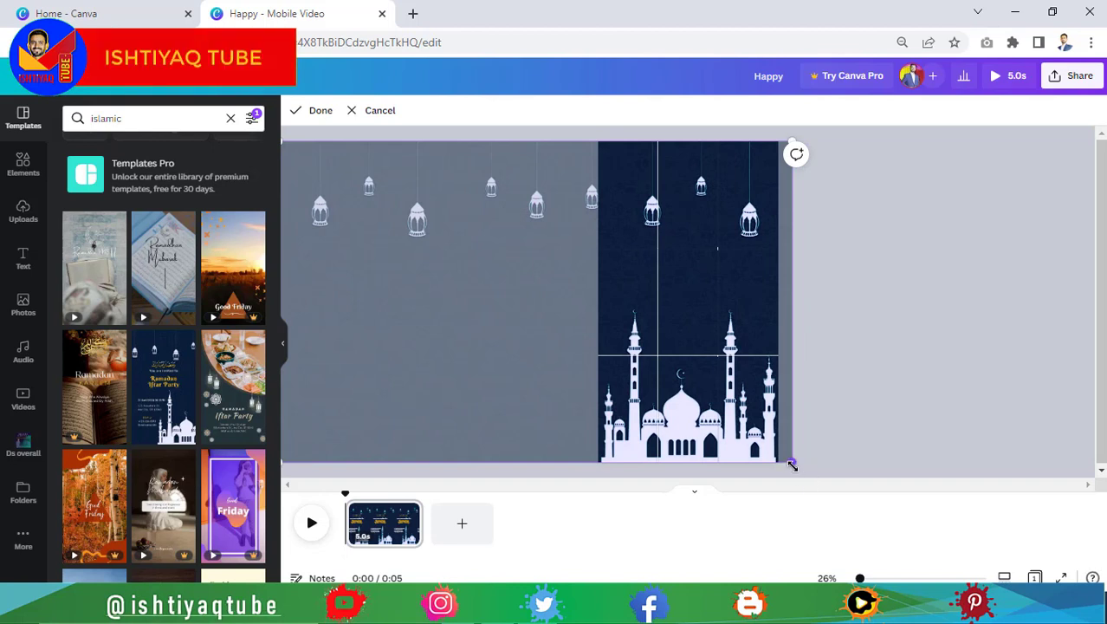
{"action": "left_click_drag", "start_coordinate": [791, 462], "coordinate": [814, 479]}
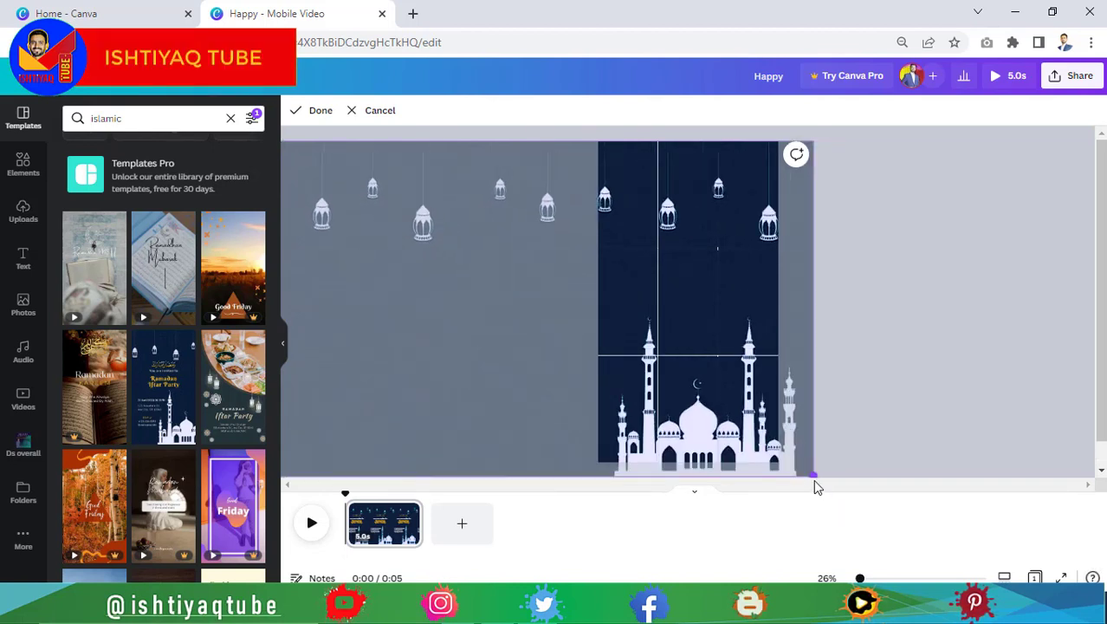
{"action": "left_click_drag", "start_coordinate": [745, 419], "coordinate": [734, 377]}
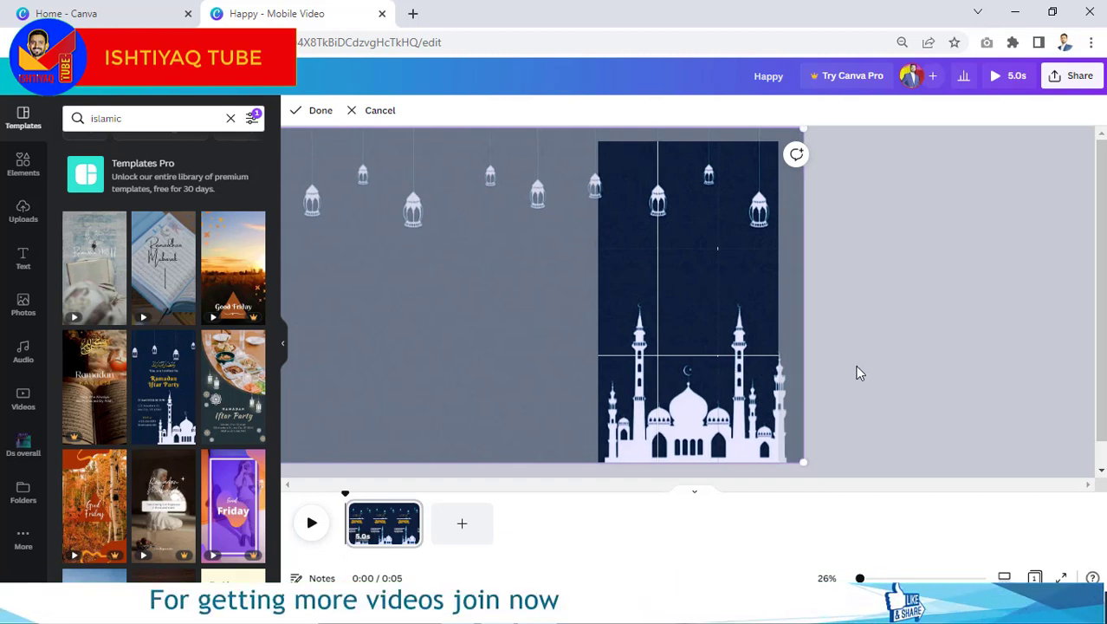
{"action": "left_click", "coordinate": [860, 372]}
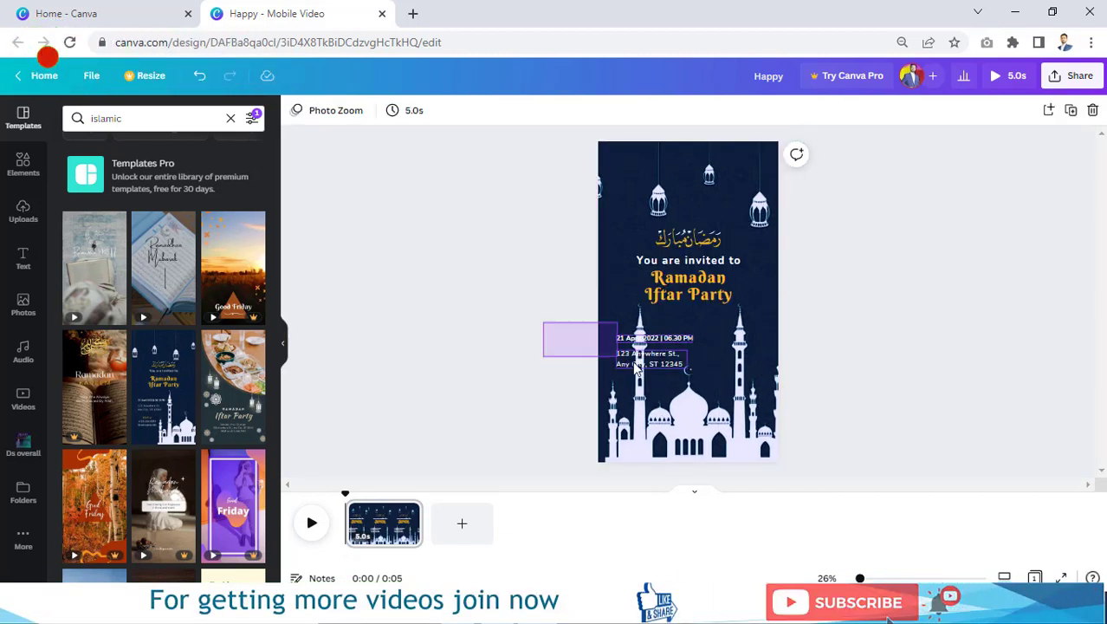
Move the date and address texts together to the page's horizontal center, between the minarets below the Ramadan Iftar Party title.
{"action": "left_click_drag", "start_coordinate": [637, 368], "coordinate": [680, 342]}
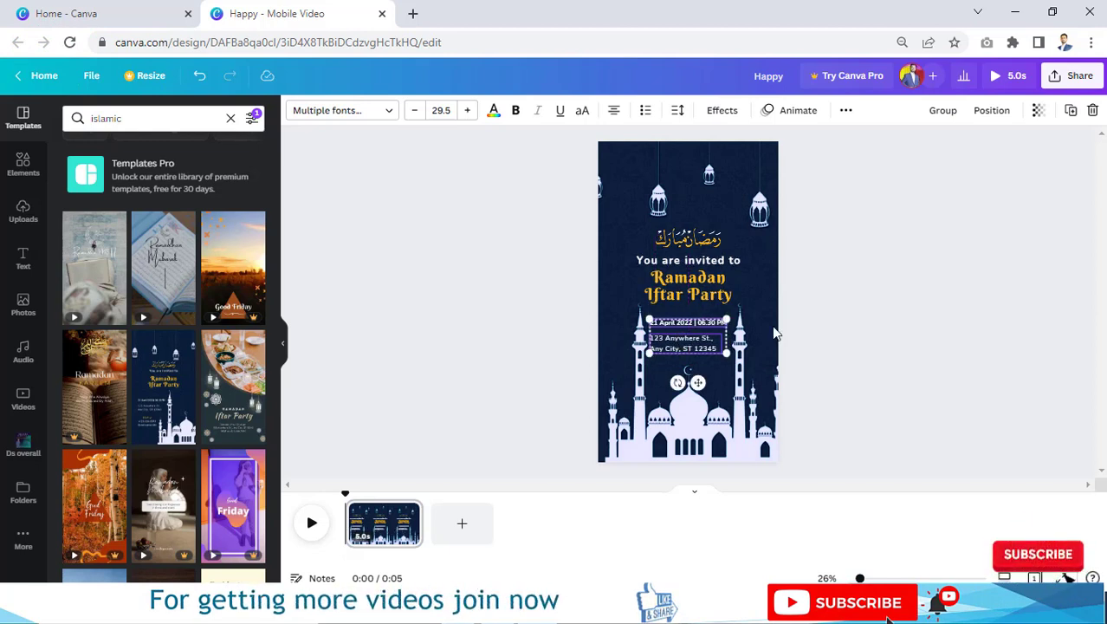
{"action": "left_click", "coordinate": [484, 442]}
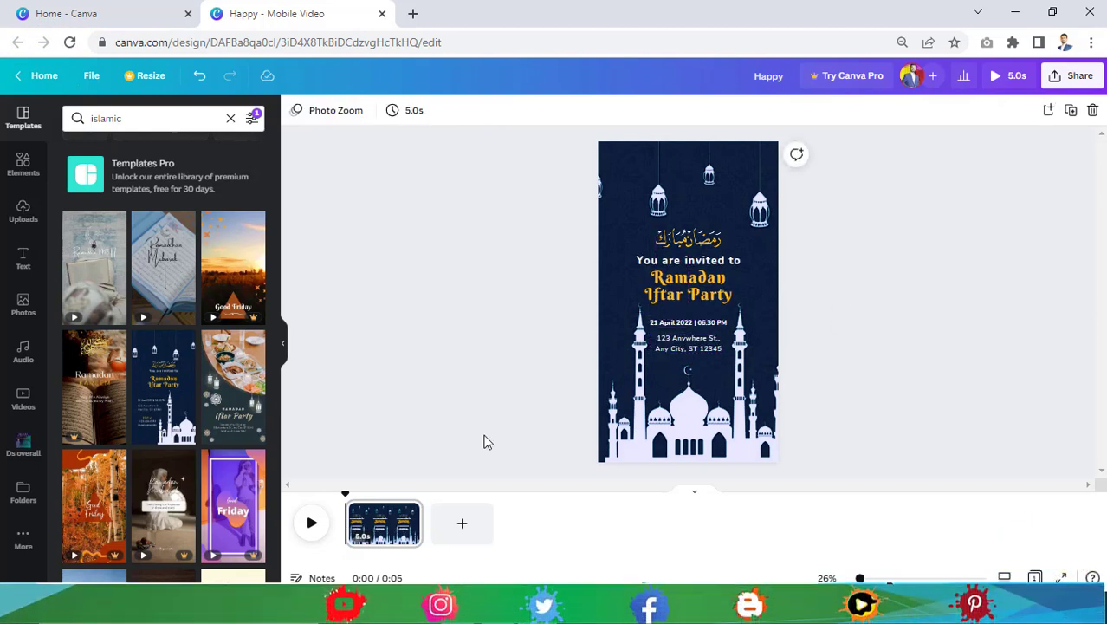
Replace the page's Photo Zoom animation with the Pan slide-in animation and play the video to preview it.
{"action": "left_click", "coordinate": [640, 441]}
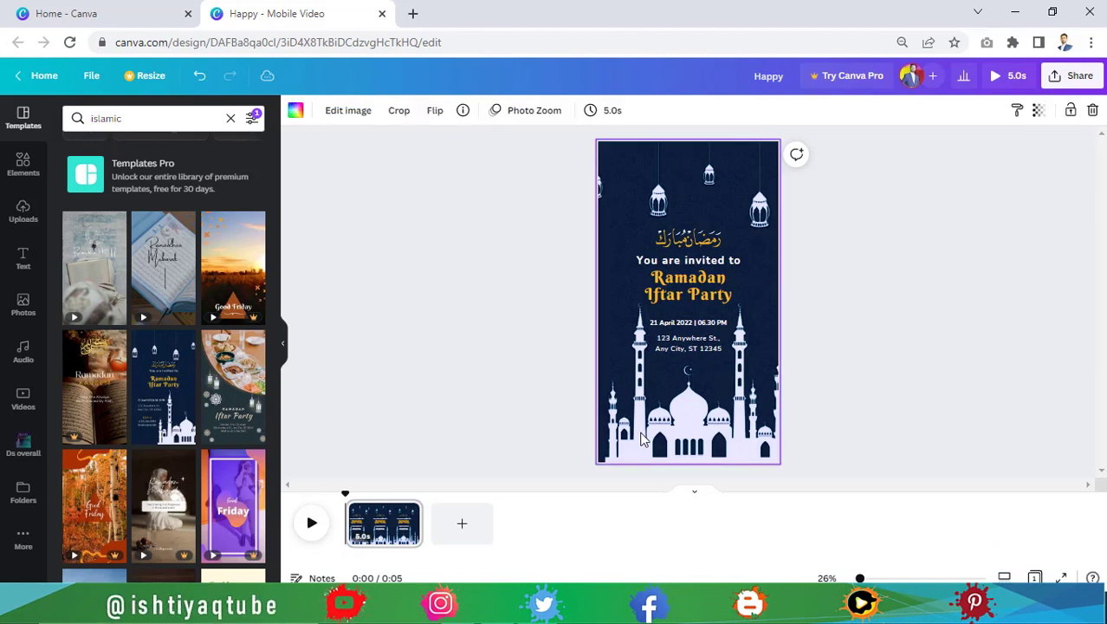
{"action": "left_click", "coordinate": [512, 116]}
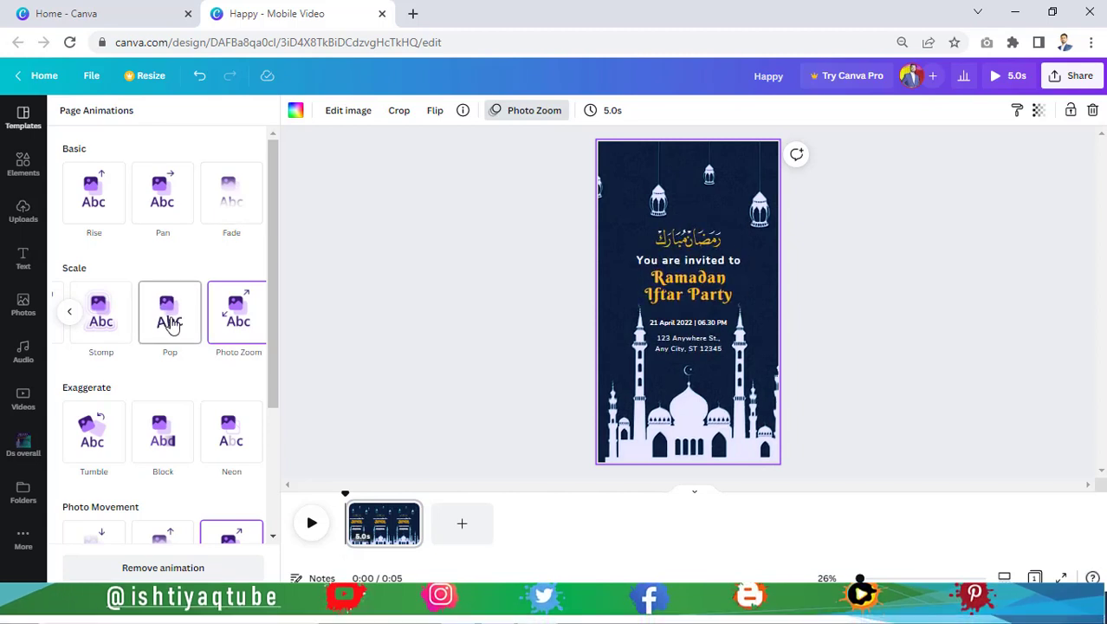
{"action": "left_click_drag", "start_coordinate": [269, 297], "coordinate": [247, 363]}
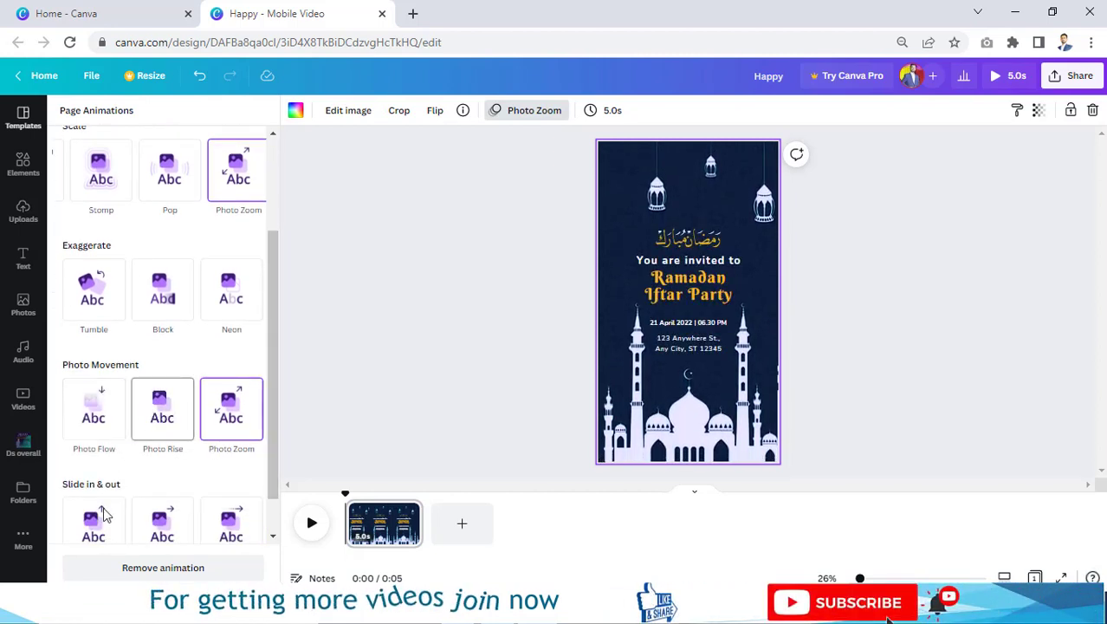
{"action": "left_click", "coordinate": [170, 523]}
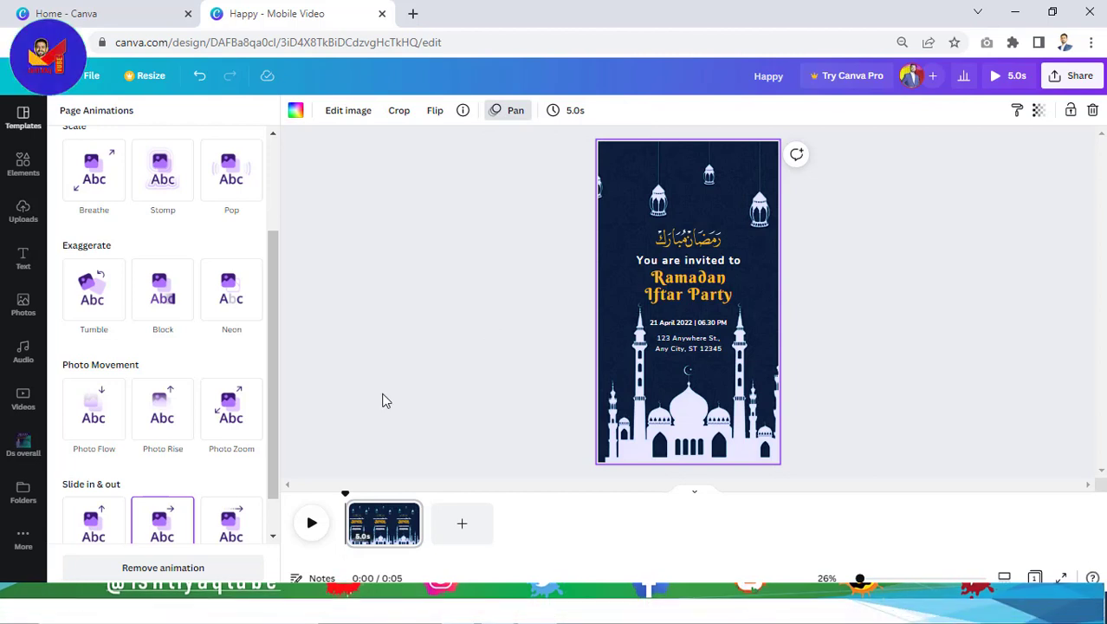
{"action": "left_click", "coordinate": [312, 523]}
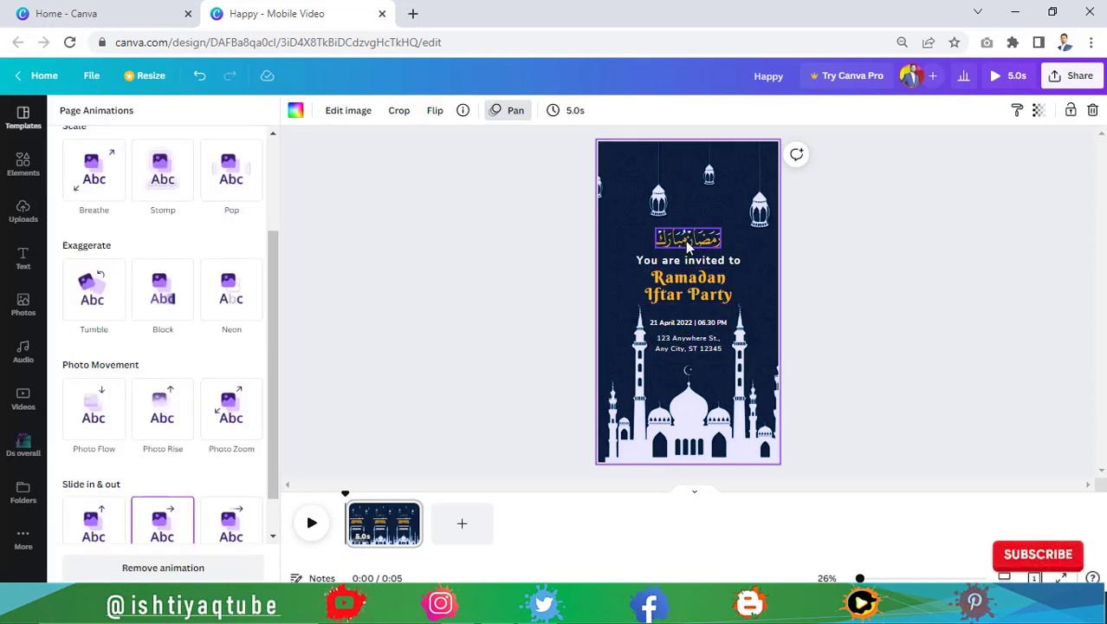
Apply the Typewriter text animation to the "You are invited to" line above the Ramadan Iftar Party title.
{"action": "left_click", "coordinate": [686, 239]}
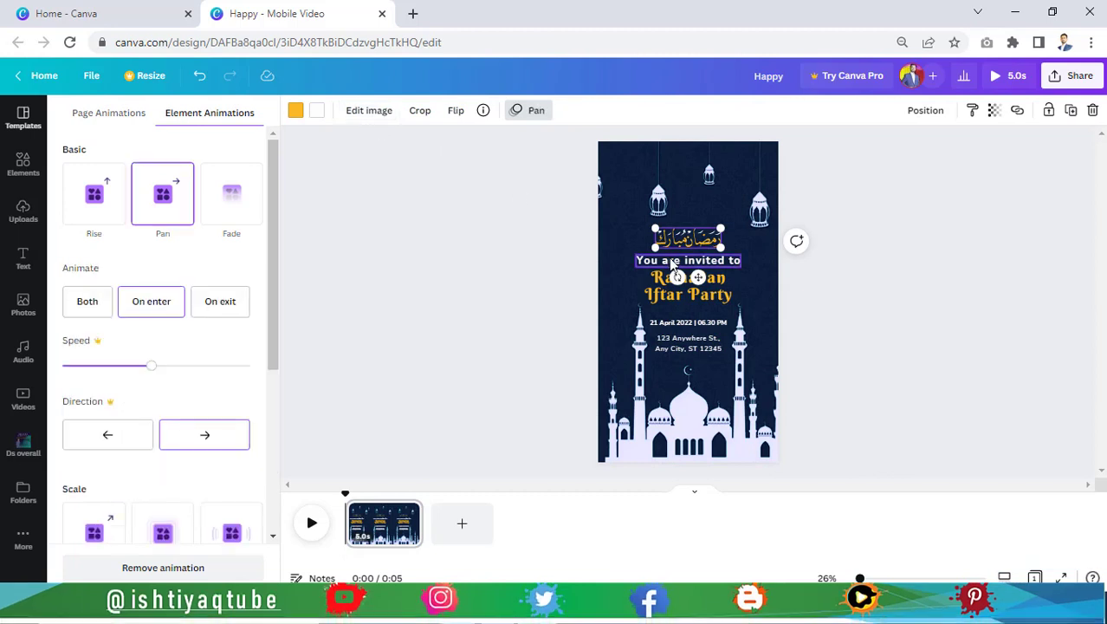
{"action": "left_click", "coordinate": [669, 257]}
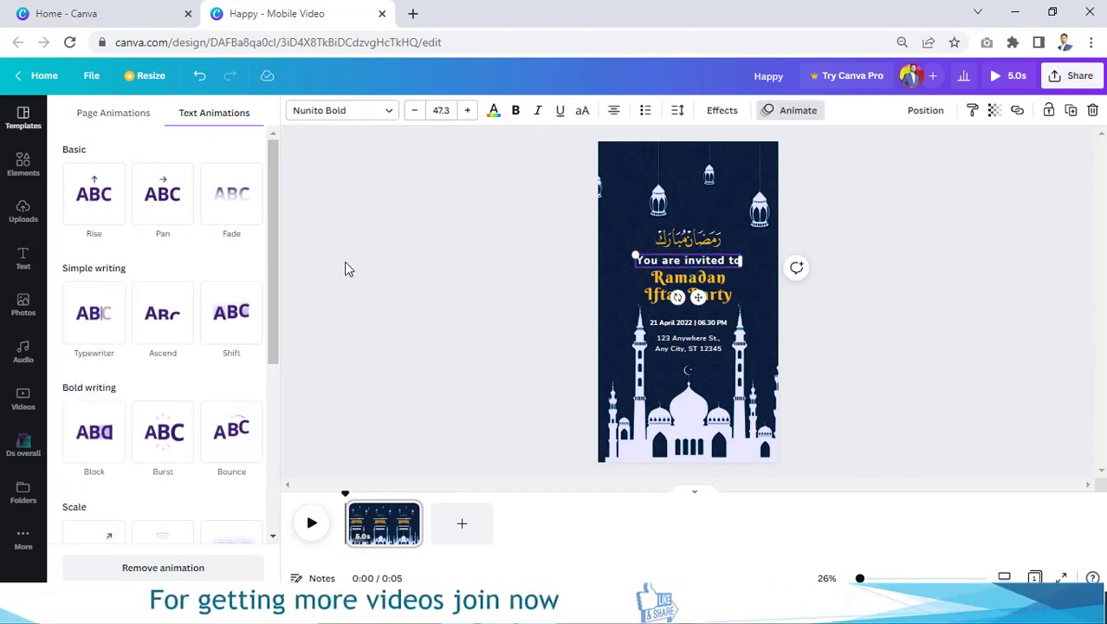
{"action": "left_click", "coordinate": [87, 317]}
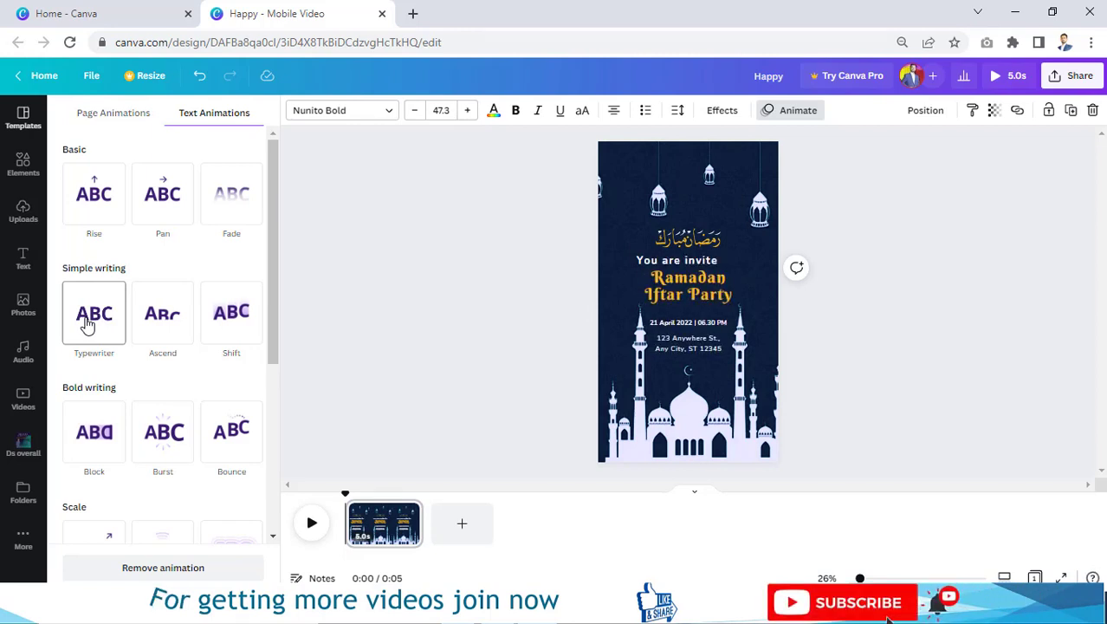